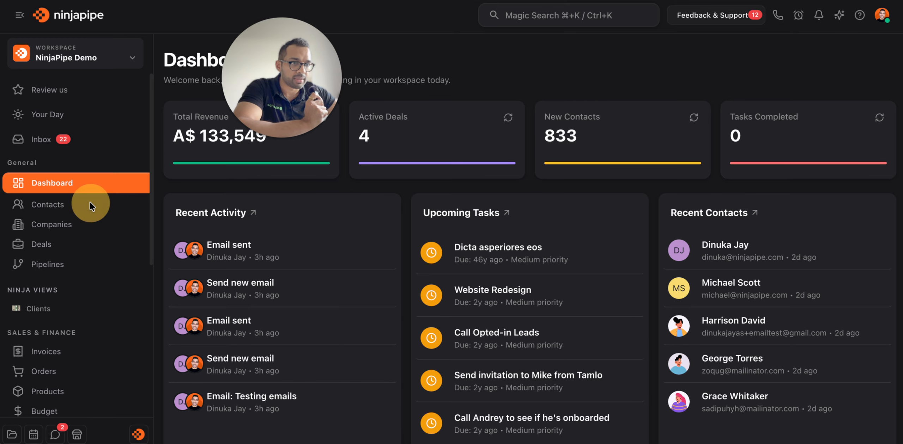
Step: Open the New Leads Pipeline board from the list of pipelines
scroll(70, 268, "down", 5)
scroll(73, 338, "up", 5)
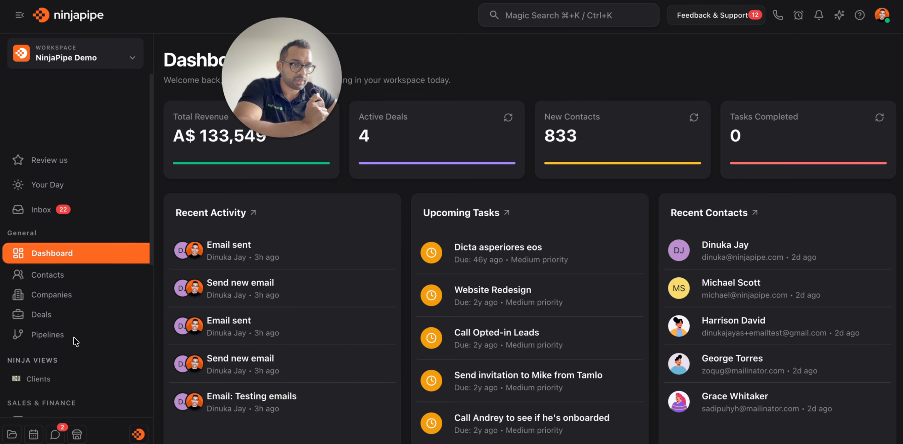
left_click(73, 263)
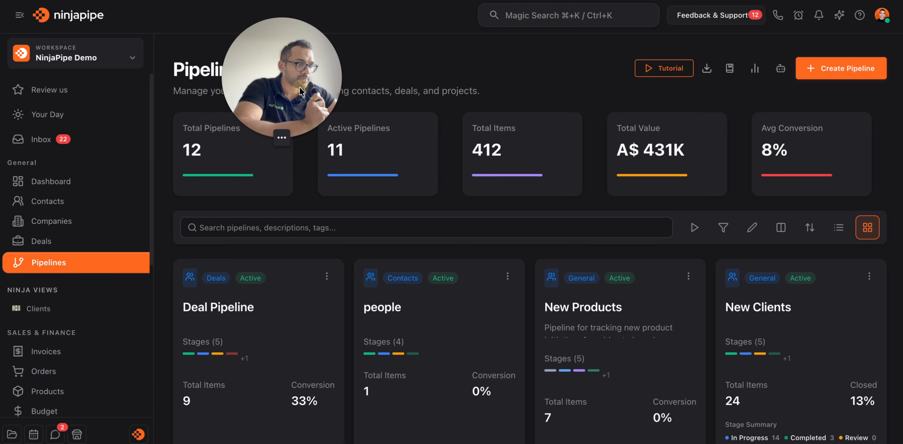
scroll(605, 262, "down", 10)
scroll(604, 262, "down", 2)
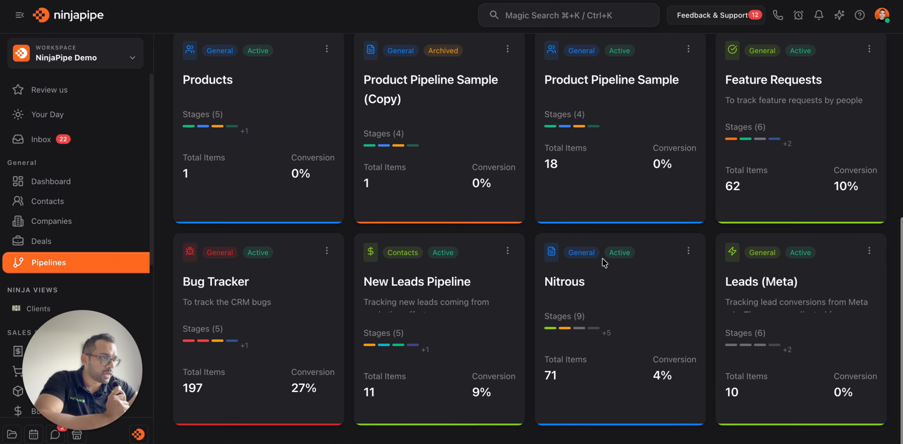
left_click(446, 304)
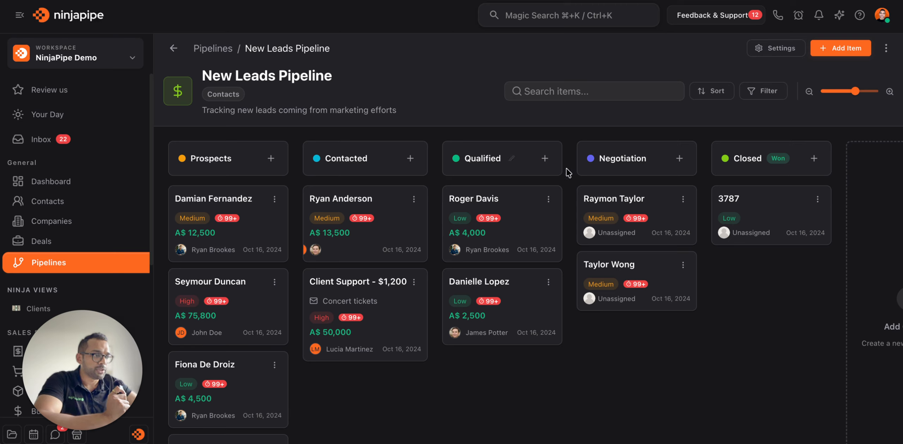
Step: Review the pipeline's Stale Items Configuration, examining the stale and critical day thresholds for each stage
mouse_move(363, 219)
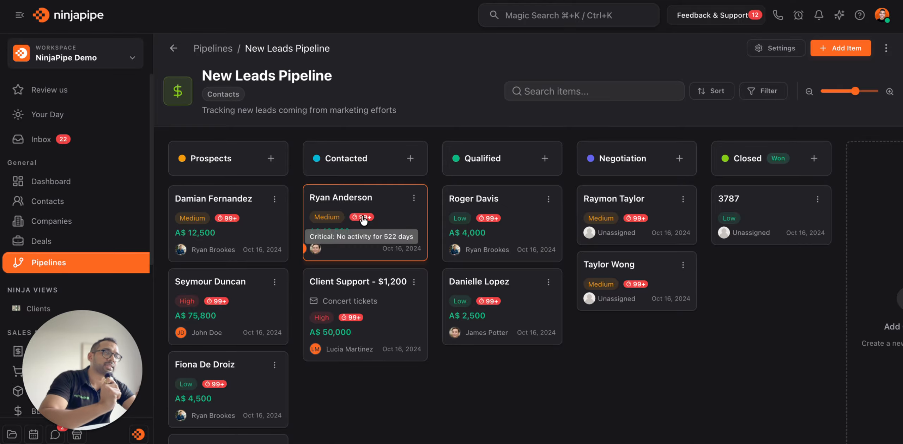
left_click(780, 49)
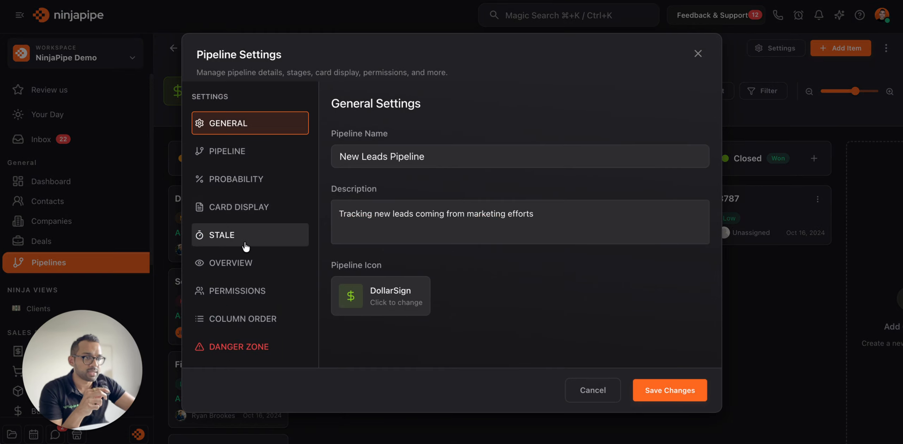
left_click(254, 234)
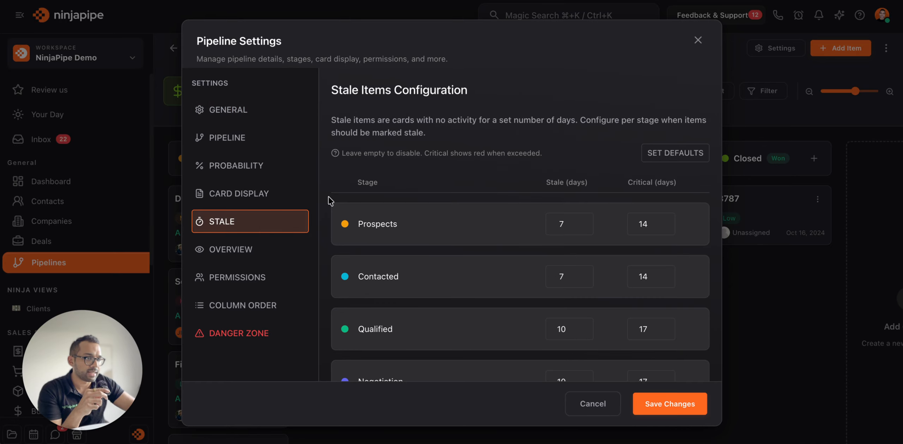
scroll(574, 247, "down", 1)
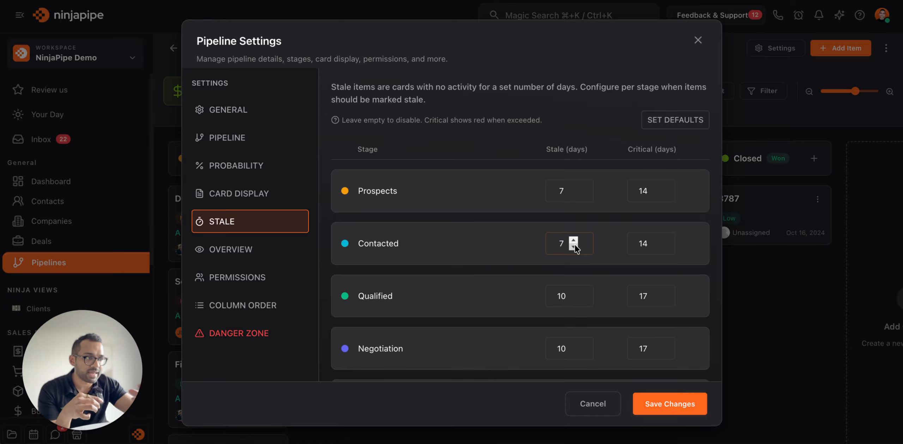
left_click(566, 192)
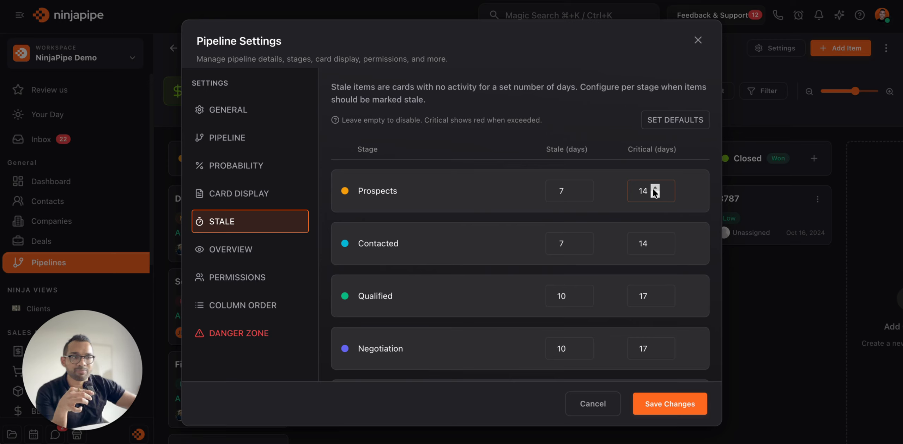
scroll(480, 252, "down", 3)
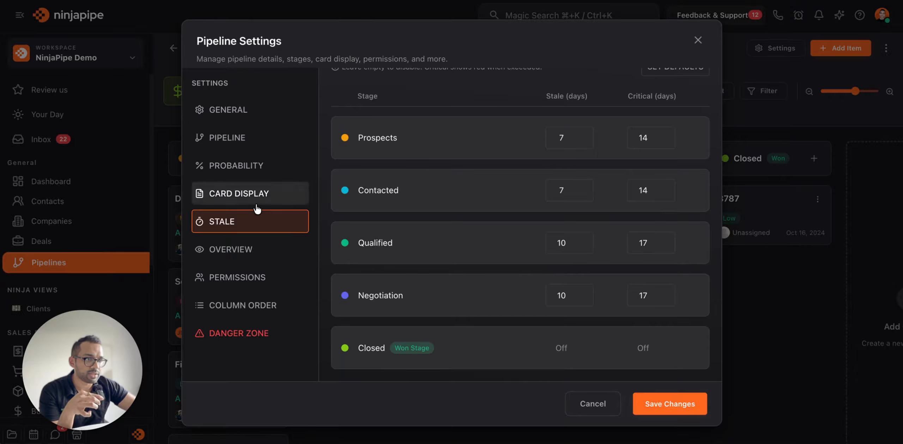
Step: Enable conditional styling in the pipeline's card display options
left_click(259, 193)
left_click(466, 93)
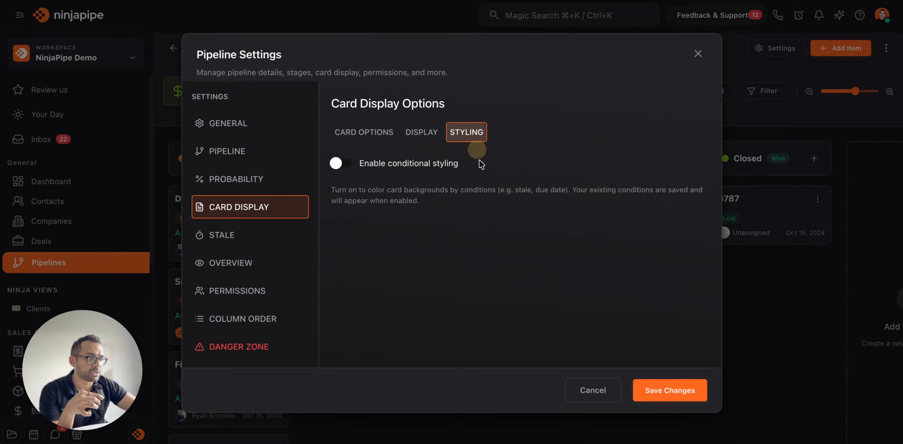
left_click(340, 164)
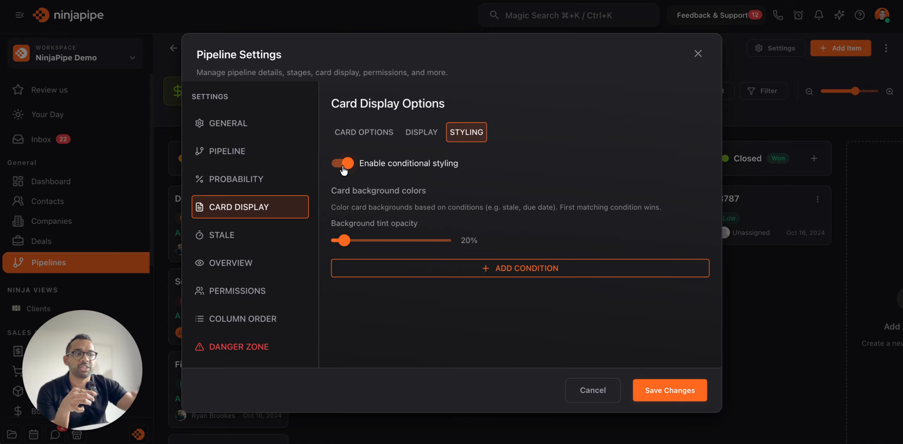
Step: Add a card background condition for the Stale field and give it the orange color
left_click(503, 268)
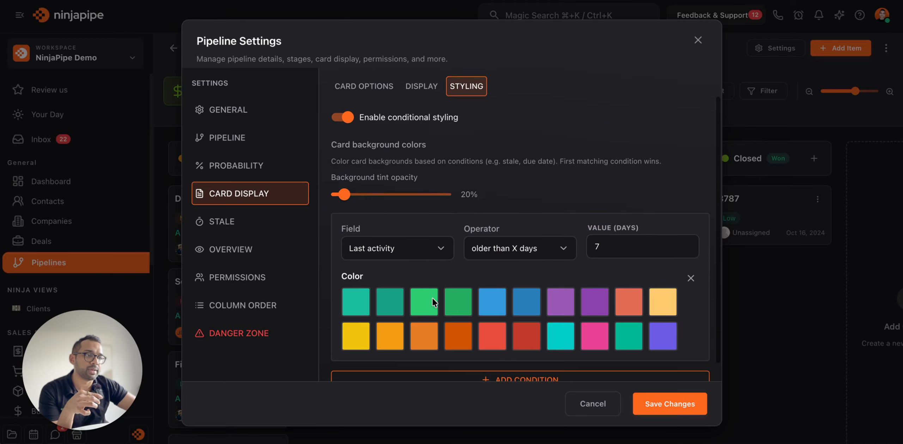
left_click(382, 227)
left_click(397, 251)
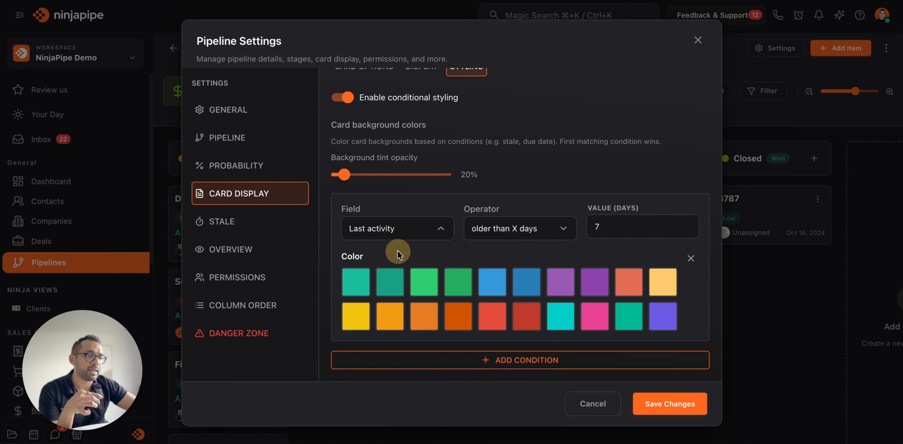
left_click(425, 317)
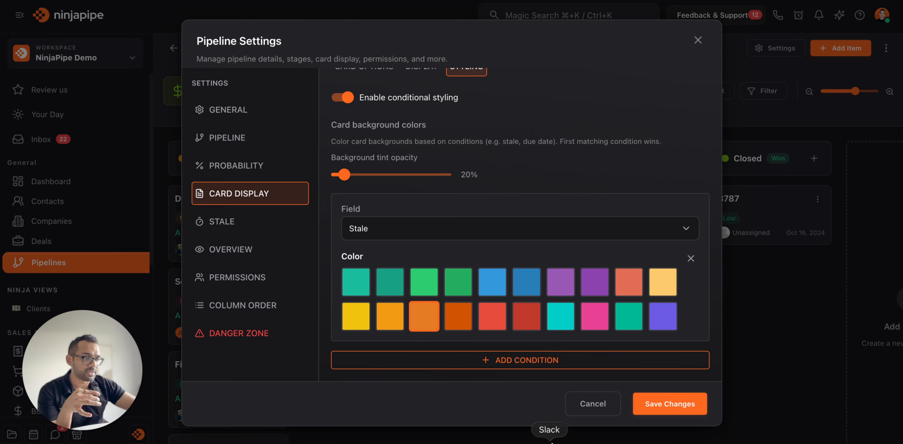
Step: Add a second condition for Critically stale cards with the red color and save the pipeline settings
left_click(510, 357)
scroll(504, 352, "down", 3)
left_click(403, 285)
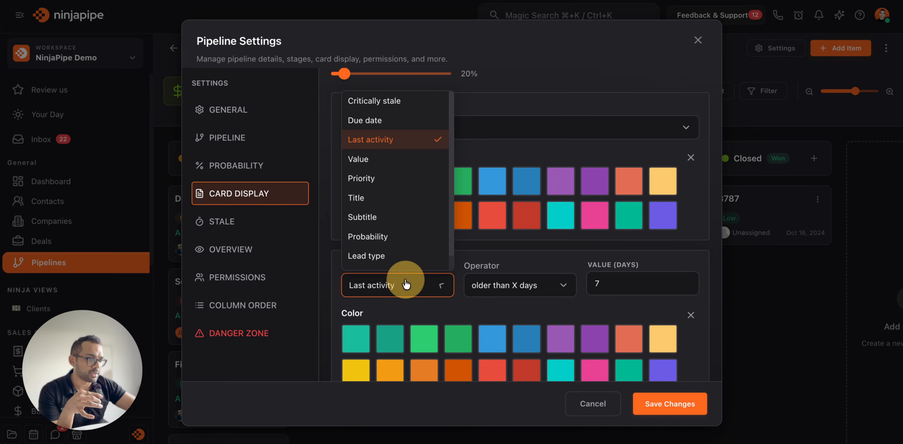
left_click(395, 102)
scroll(507, 338, "down", 2)
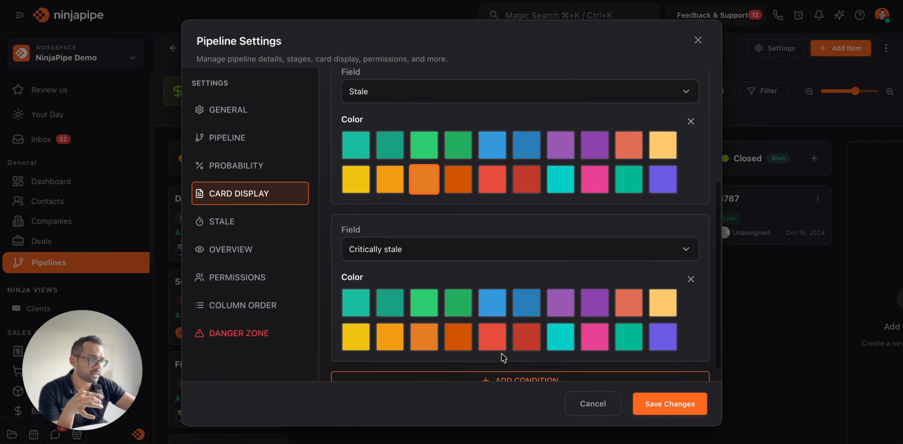
left_click(501, 333)
left_click(648, 404)
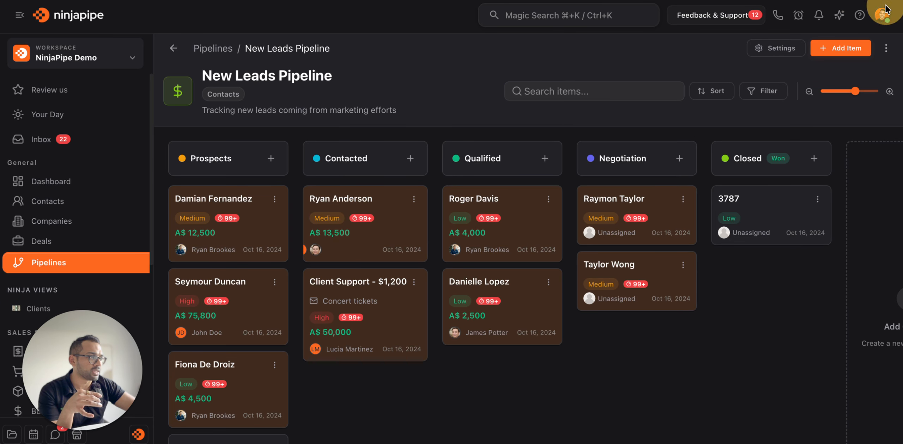
Step: Switch the interface to light mode and check the tinted cards on the pipeline board
left_click(882, 15)
left_click(868, 92)
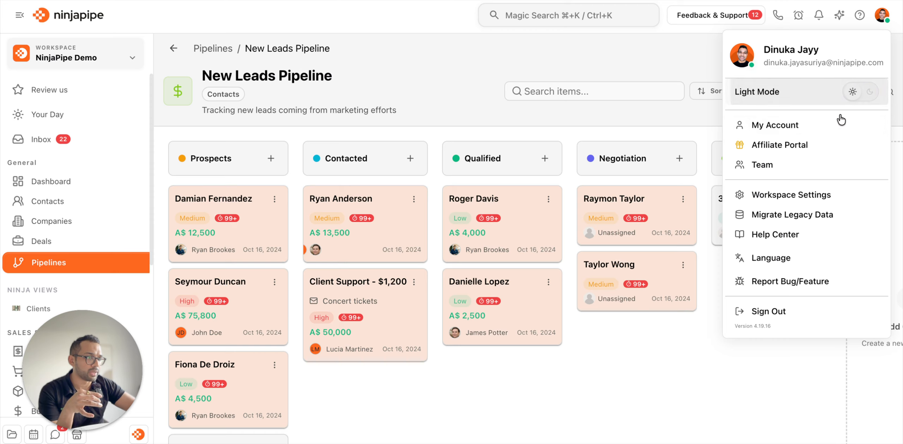
left_click(594, 373)
scroll(594, 367, "down", 2)
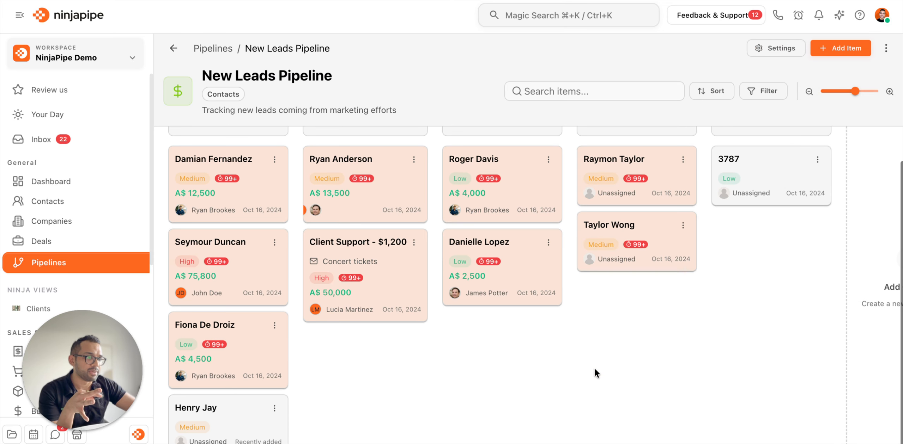
scroll(594, 368, "up", 2)
scroll(593, 367, "down", 2)
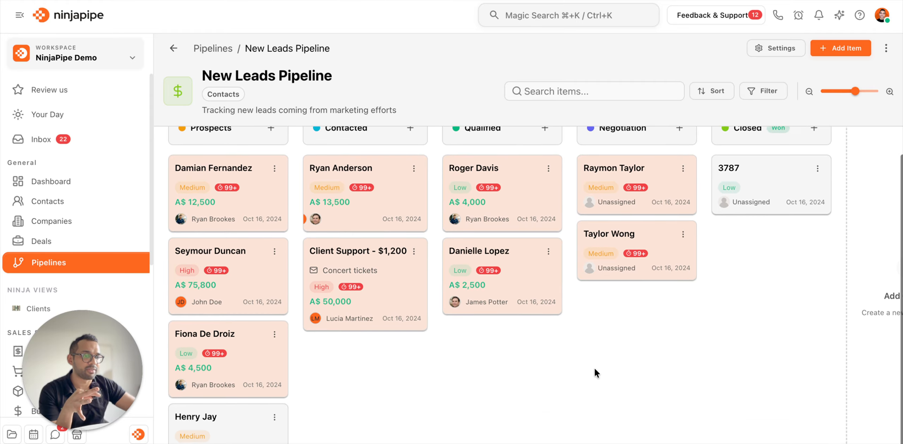
scroll(594, 368, "up", 1)
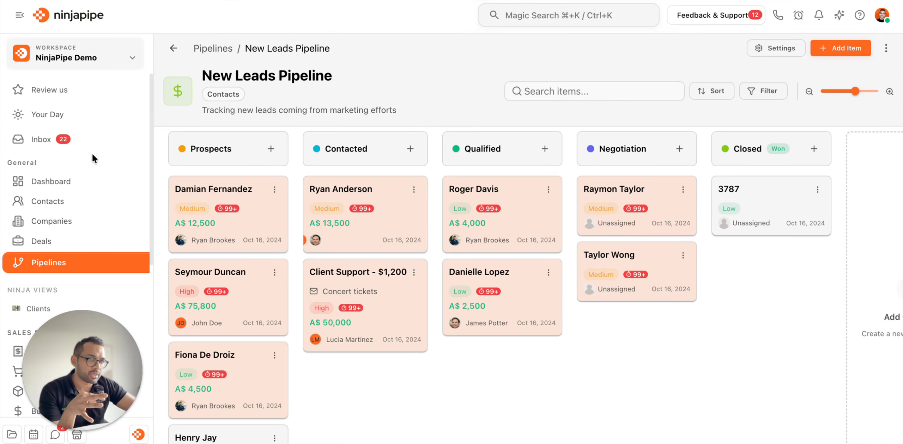
Step: Open the Your Day overview of tasks, reminders, events and stale leads
left_click(74, 115)
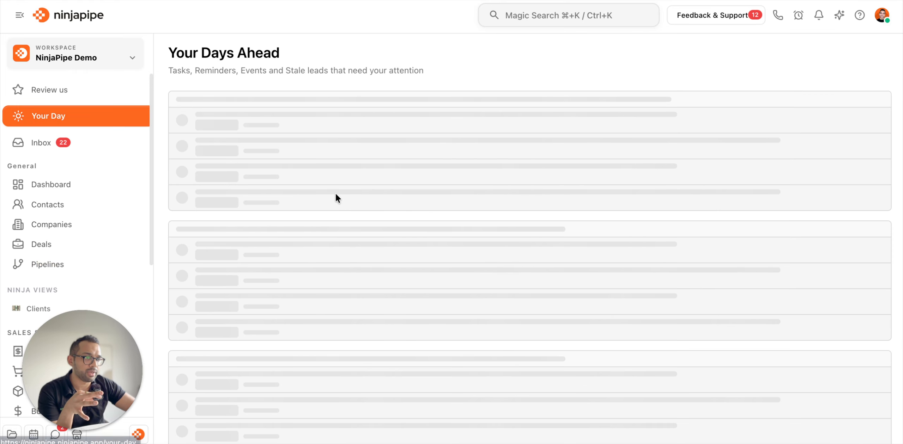